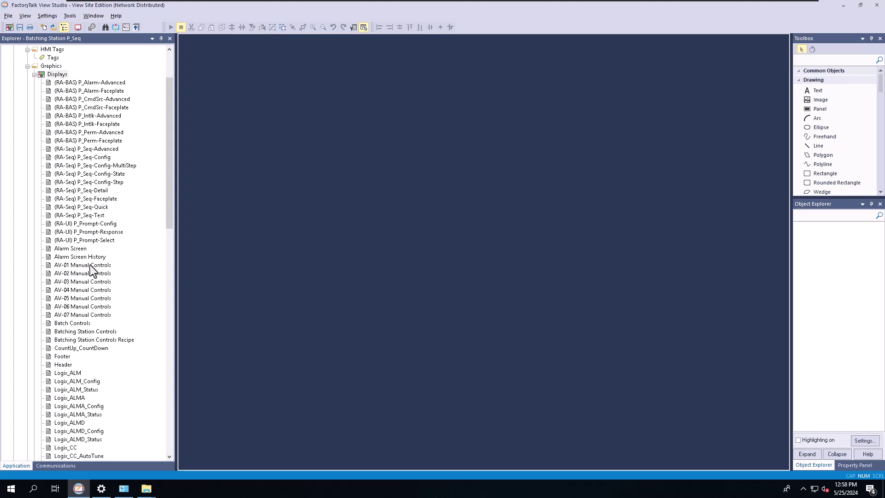
- Create a new blank Untitled display from the Displays folder and enlarge its window
{"action": "right_click", "coordinate": [57, 74]}
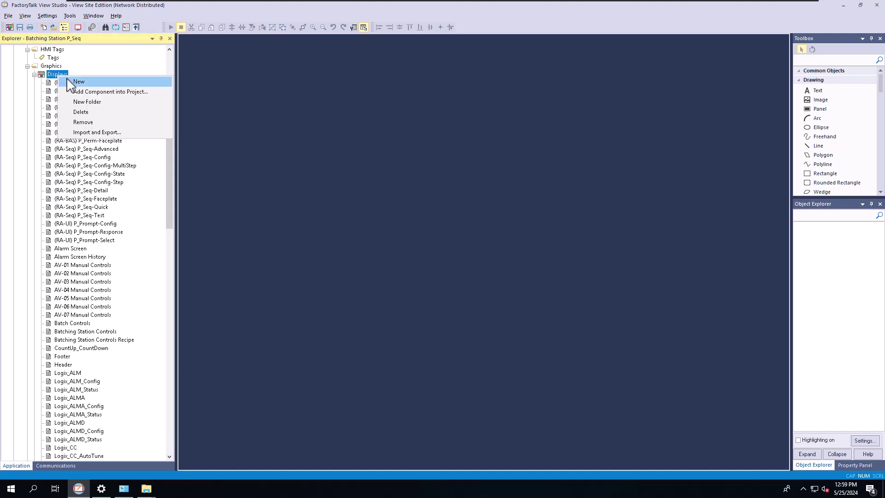
{"action": "left_click", "coordinate": [90, 85]}
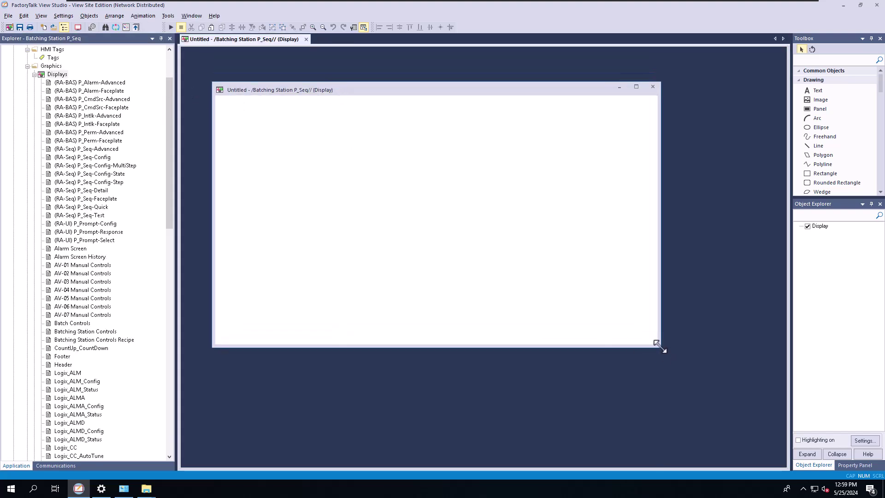
{"action": "left_click_drag", "start_coordinate": [661, 346], "coordinate": [738, 416]}
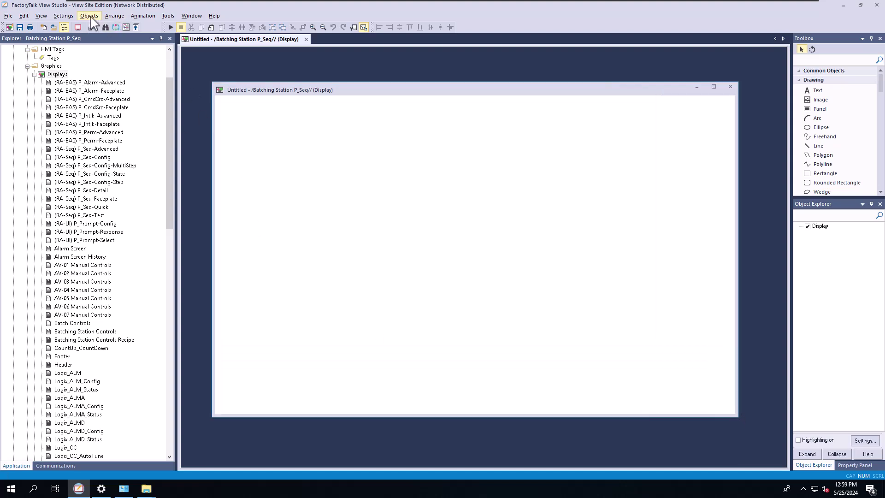
{"action": "right_click", "coordinate": [310, 150]}
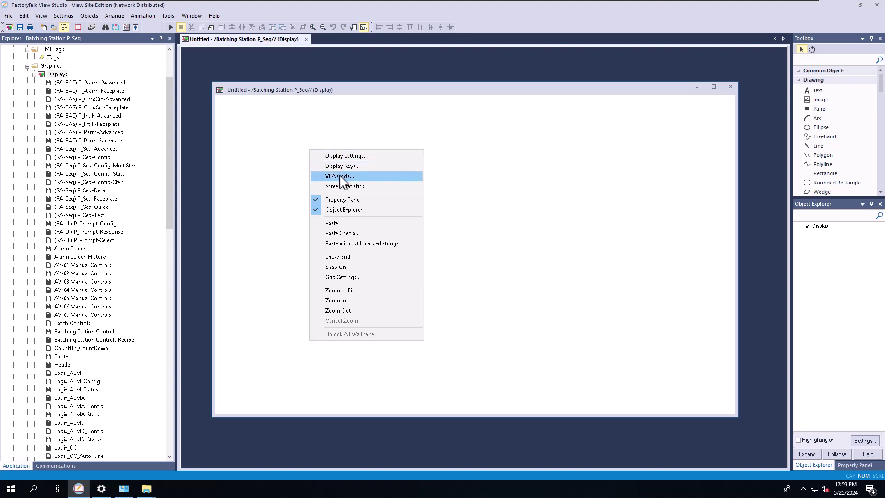
{"action": "left_click", "coordinate": [260, 115]}
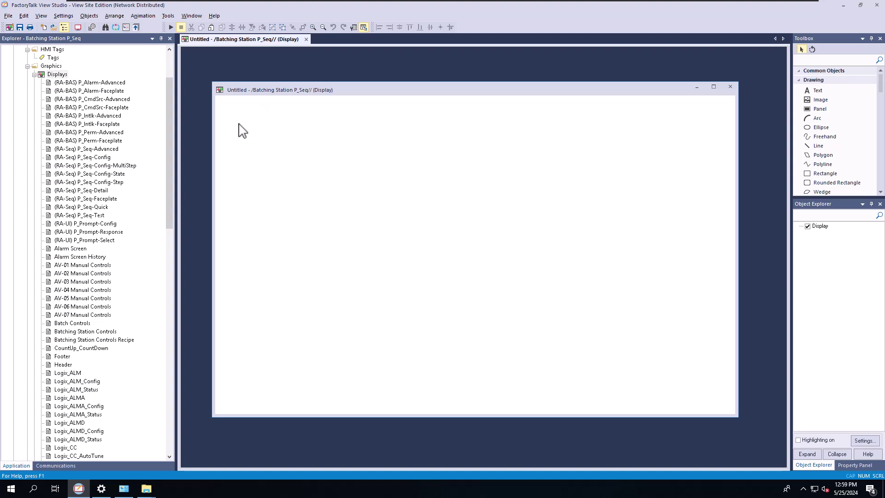
- Insert an ME Web Browser Control ActiveX object spanning most of the Untitled display
{"action": "left_click", "coordinate": [90, 15]}
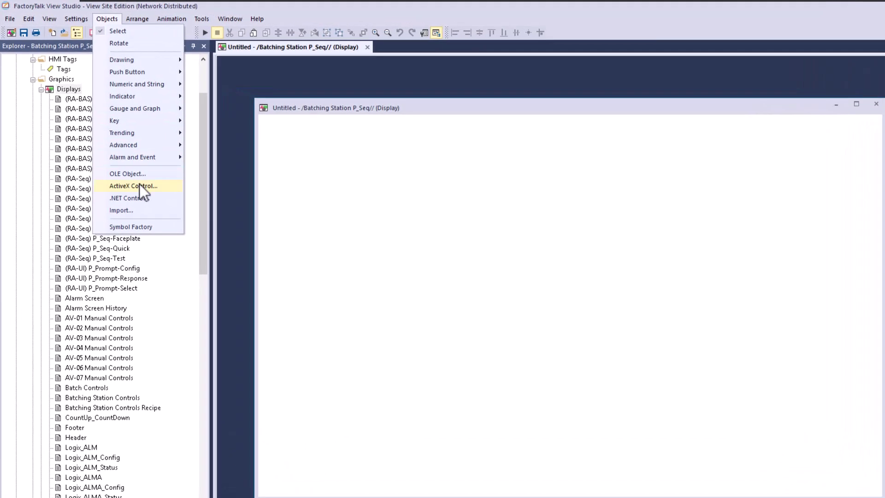
{"action": "left_click", "coordinate": [117, 158]}
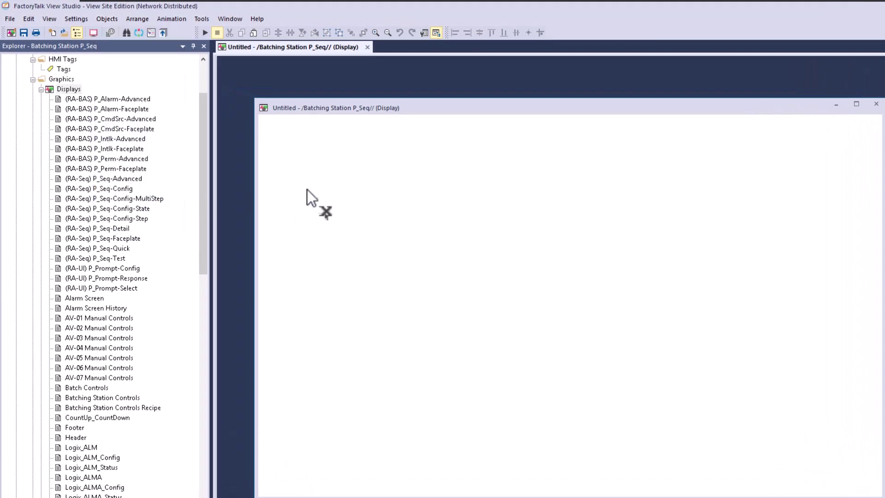
{"action": "left_click_drag", "start_coordinate": [290, 140], "coordinate": [802, 436]}
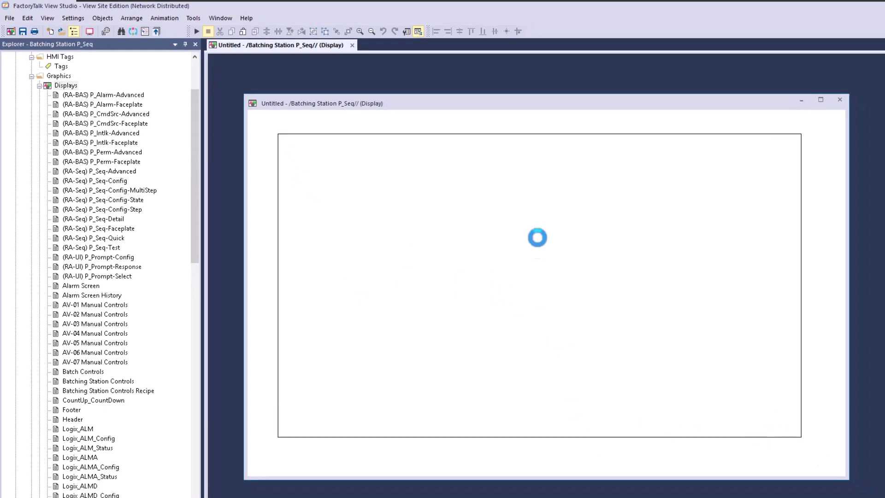
{"action": "scroll", "coordinate": [461, 277], "scroll_direction": "down", "scroll_amount": 10}
{"action": "left_click_drag", "start_coordinate": [586, 227], "coordinate": [579, 275]}
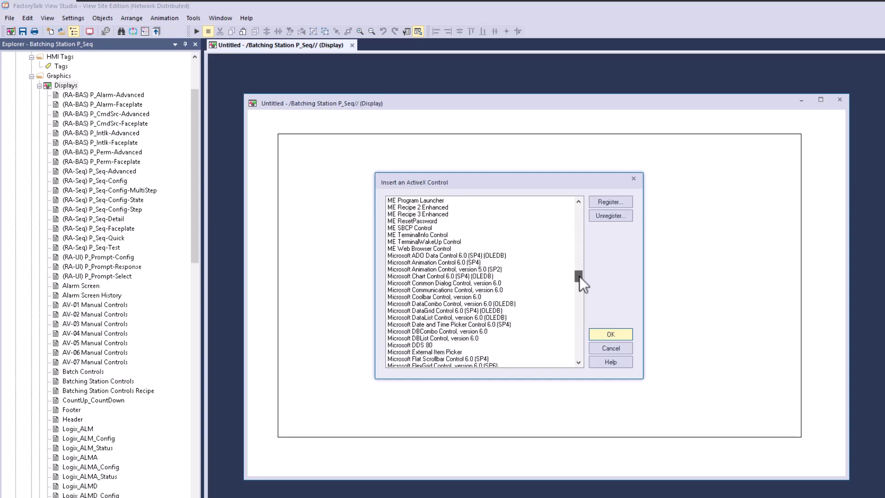
{"action": "left_click", "coordinate": [419, 249]}
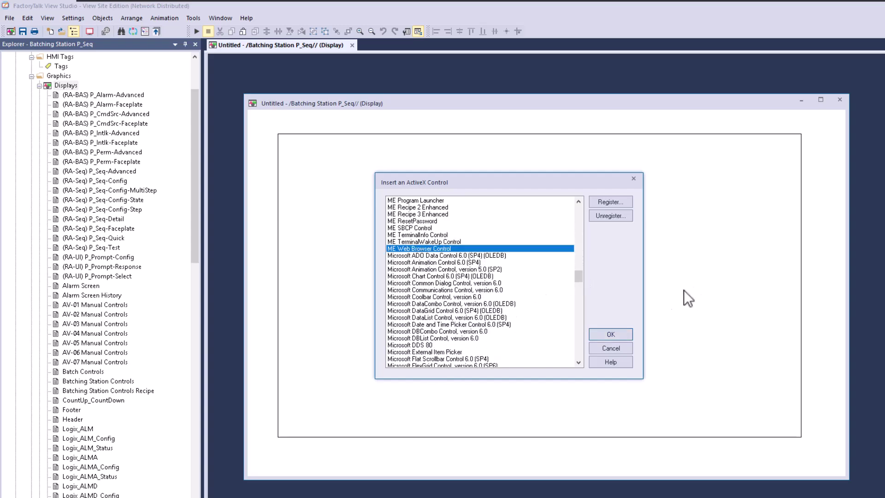
{"action": "left_click", "coordinate": [611, 334]}
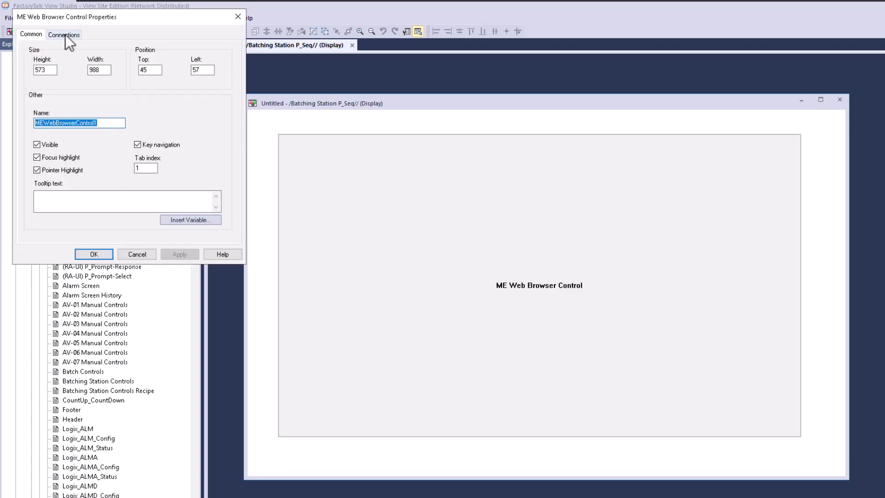
- Inspect the ME Web Browser Control's name and URL connection, cancelling its properties twice without changes
{"action": "left_click_drag", "start_coordinate": [113, 123], "coordinate": [13, 134]}
{"action": "left_click", "coordinate": [62, 36]}
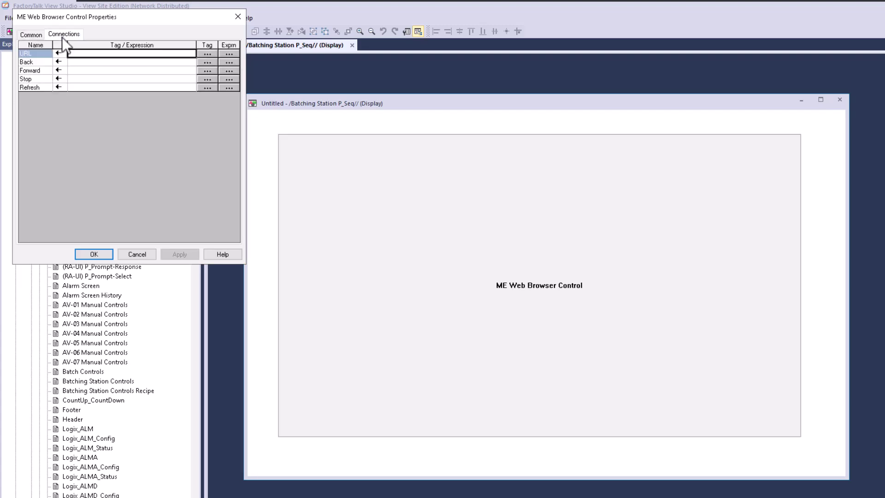
{"action": "left_click", "coordinate": [116, 54]}
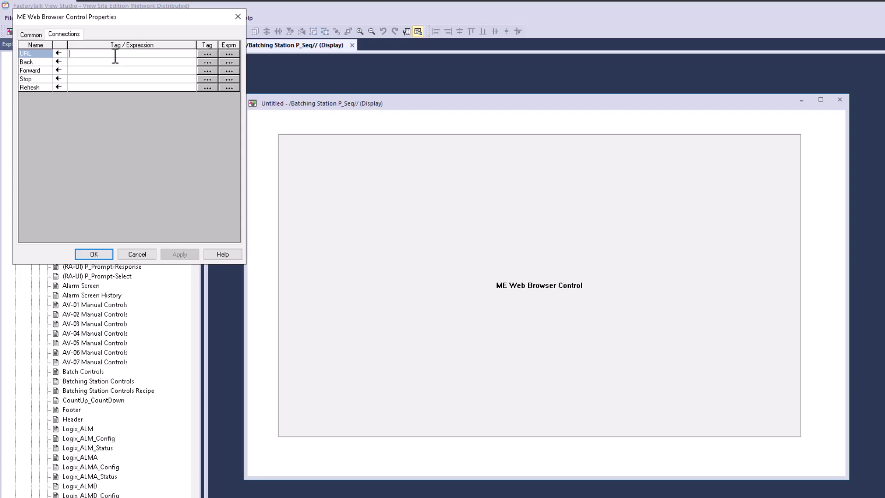
{"action": "left_click", "coordinate": [145, 252]}
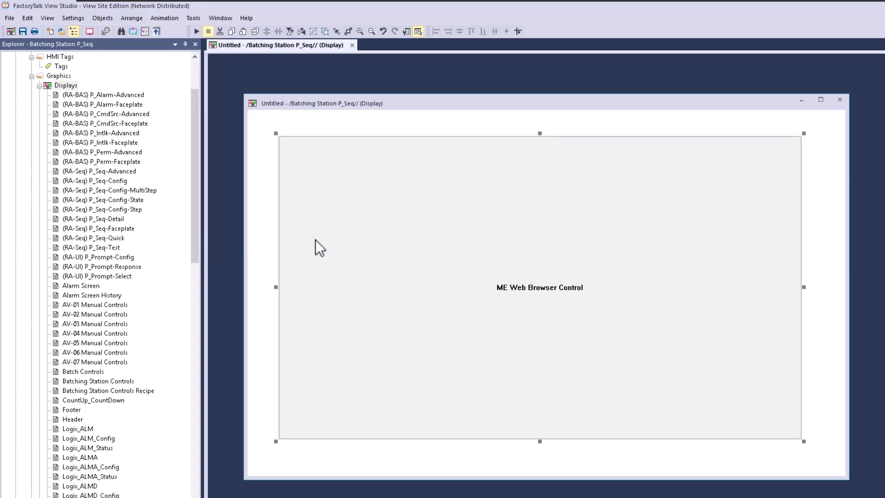
{"action": "double_click", "coordinate": [521, 289]}
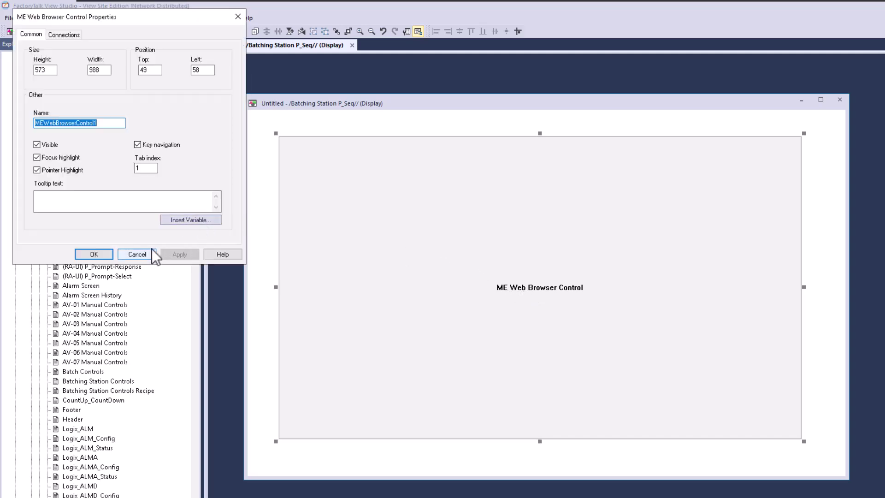
{"action": "left_click", "coordinate": [137, 254]}
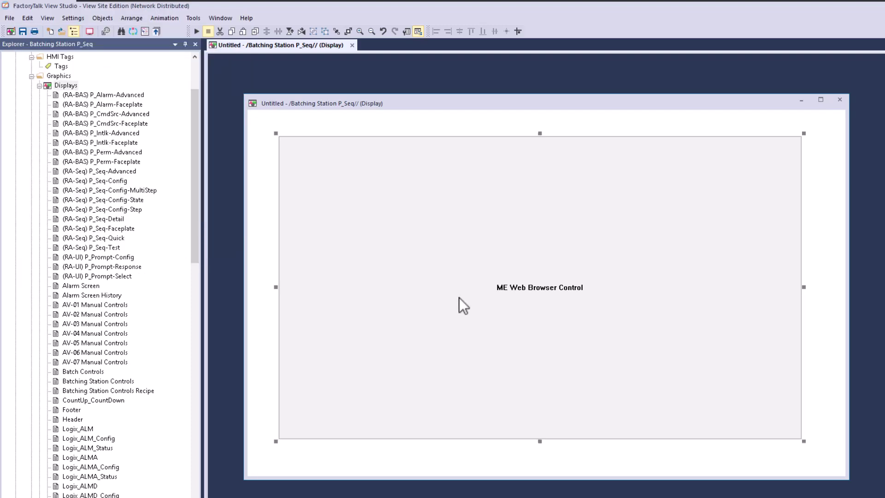
- Delete the ME Web Browser Control and outline a new ActiveX control across the display
{"action": "key", "text": "Delete"}
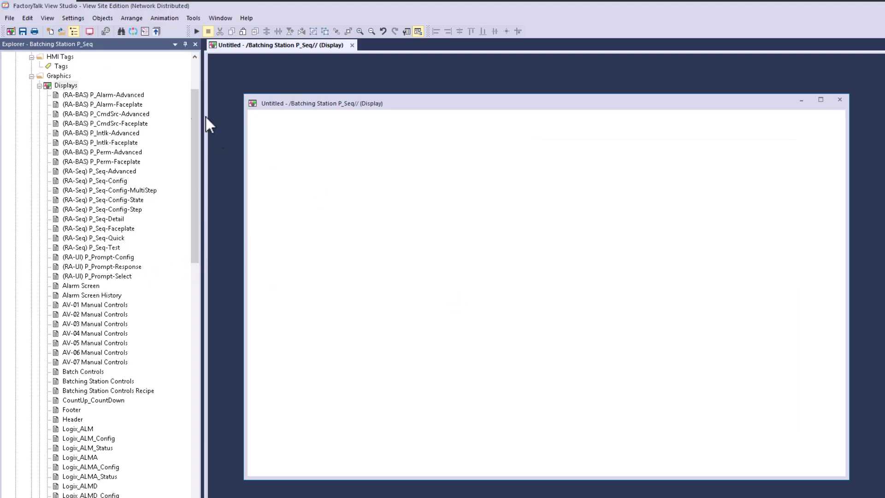
{"action": "left_click", "coordinate": [101, 16]}
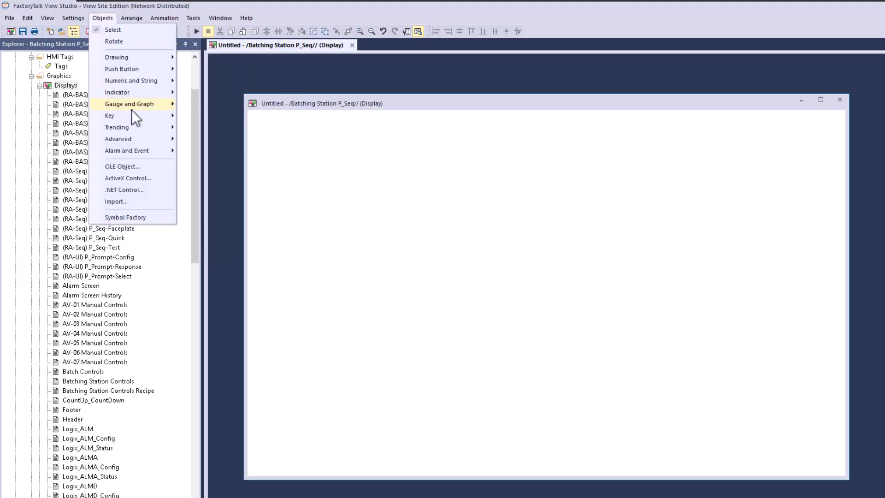
{"action": "left_click", "coordinate": [140, 178]}
{"action": "left_click_drag", "start_coordinate": [269, 148], "coordinate": [784, 440]}
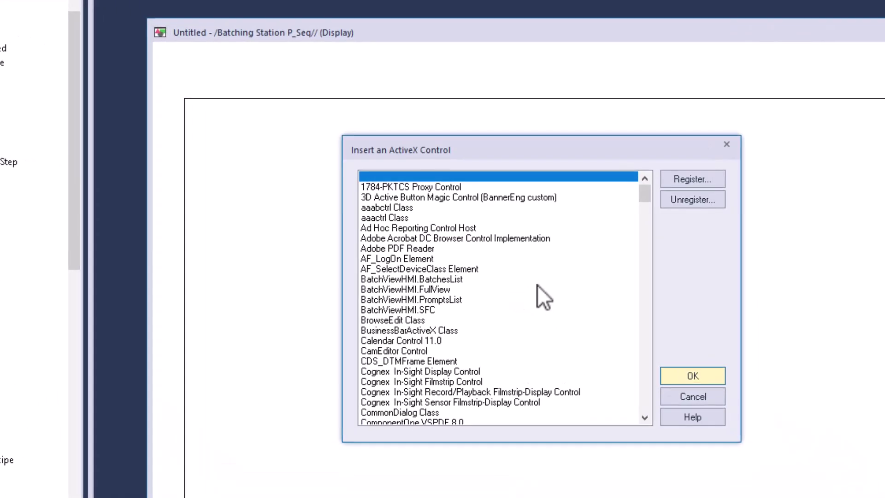
- Choose Microsoft Web Browser from the Insert an ActiveX Control list
{"action": "scroll", "coordinate": [503, 294], "scroll_direction": "down", "scroll_amount": 4}
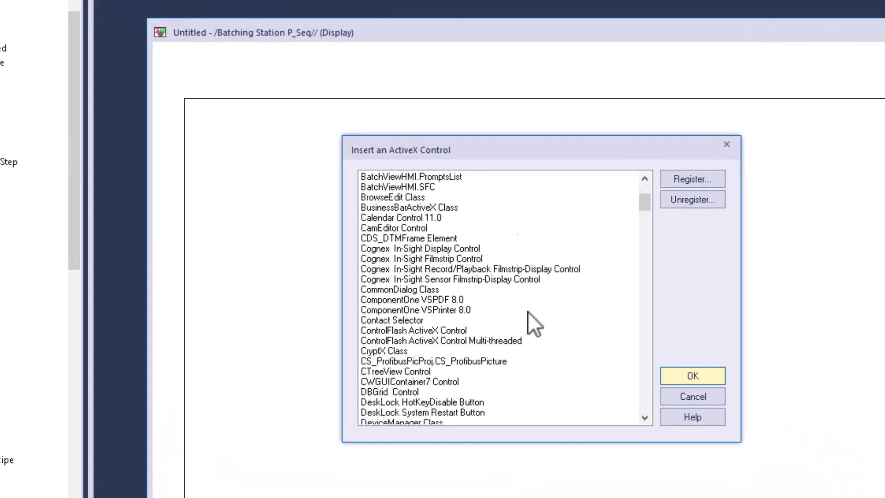
{"action": "scroll", "coordinate": [528, 324], "scroll_direction": "down", "scroll_amount": 20}
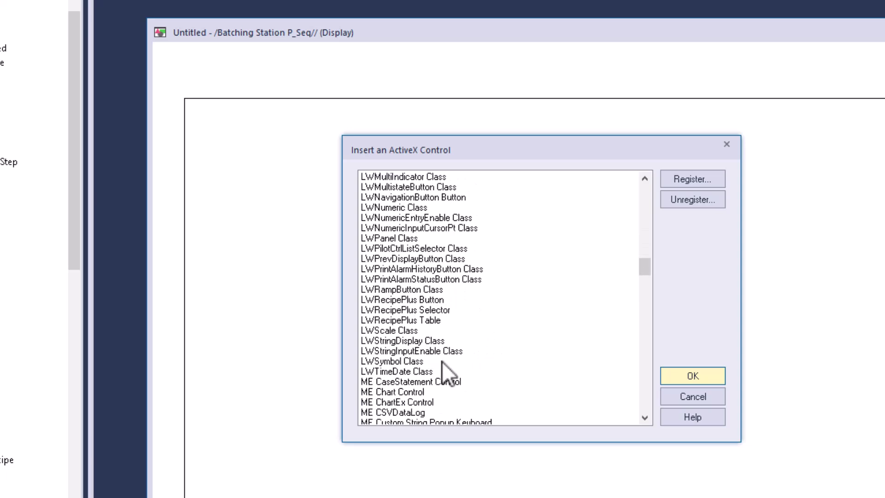
{"action": "scroll", "coordinate": [442, 361], "scroll_direction": "down", "scroll_amount": 4}
{"action": "scroll", "coordinate": [372, 263], "scroll_direction": "down", "scroll_amount": 6}
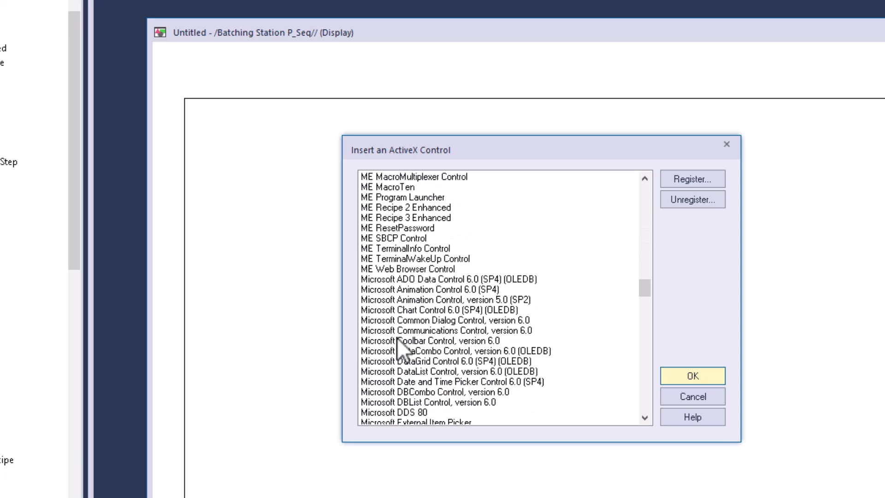
{"action": "scroll", "coordinate": [467, 328], "scroll_direction": "down", "scroll_amount": 13}
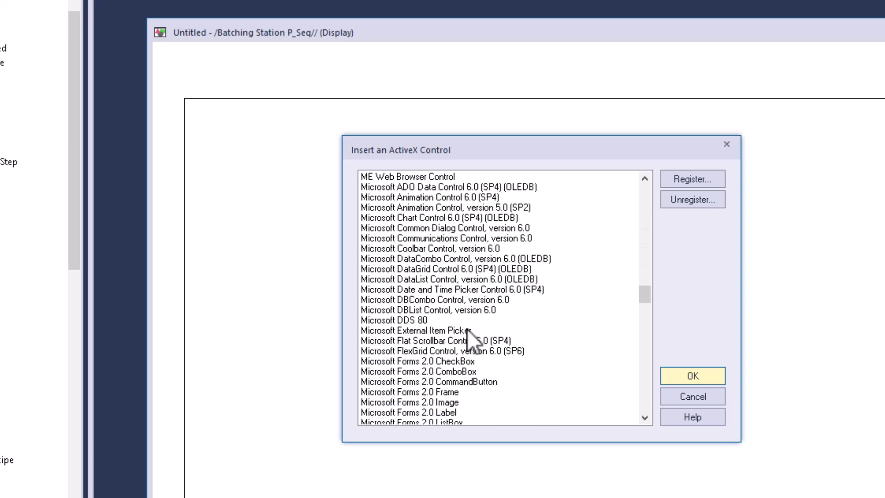
{"action": "scroll", "coordinate": [463, 339], "scroll_direction": "down", "scroll_amount": 15}
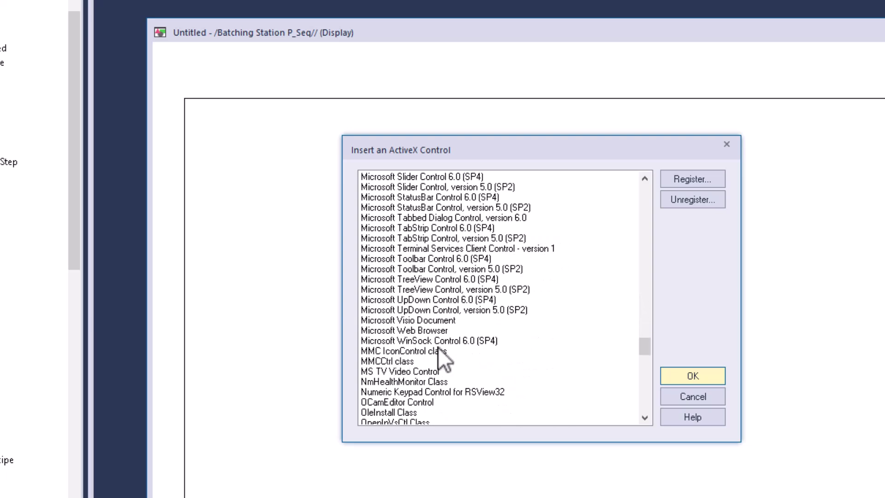
{"action": "left_click", "coordinate": [432, 331]}
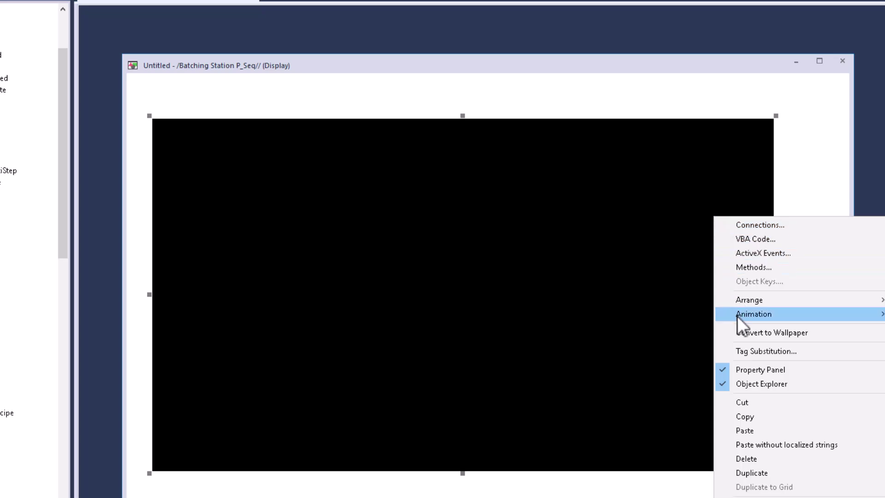
- Delete the black ActiveX browser and check the C:\Videos 2024 folder path in File Explorer
{"action": "left_click", "coordinate": [753, 460]}
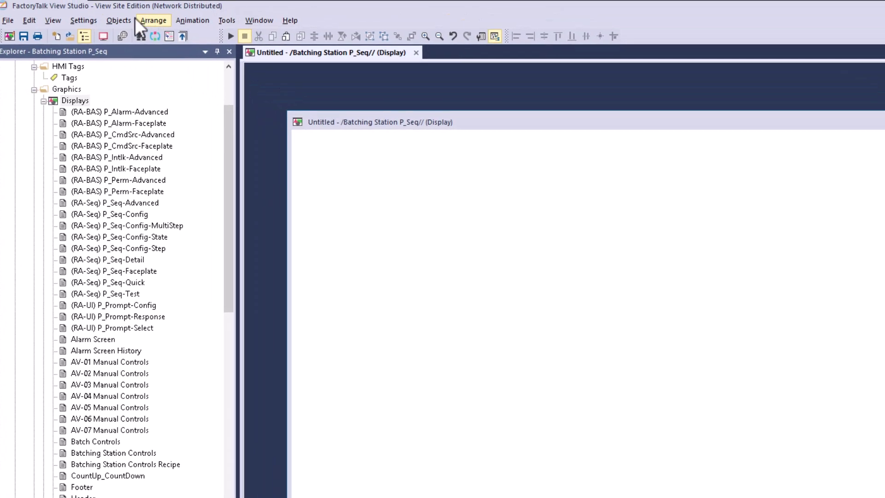
{"action": "left_click", "coordinate": [153, 20]}
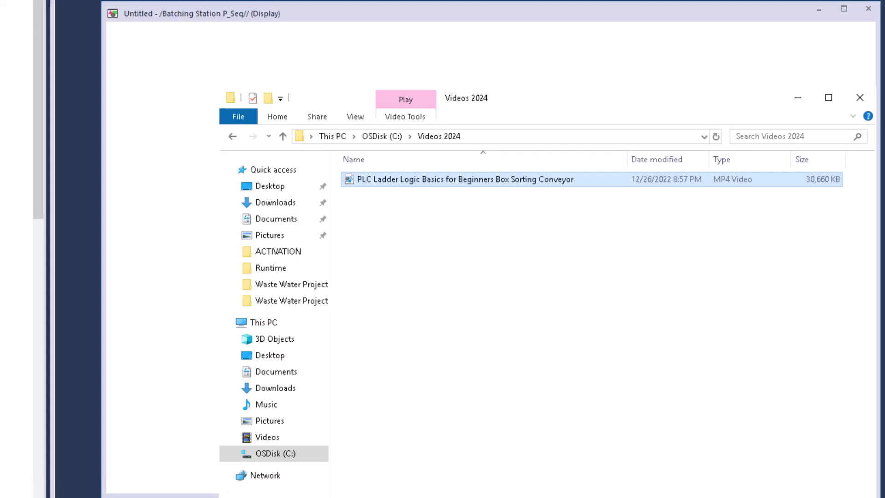
{"action": "left_click", "coordinate": [403, 228]}
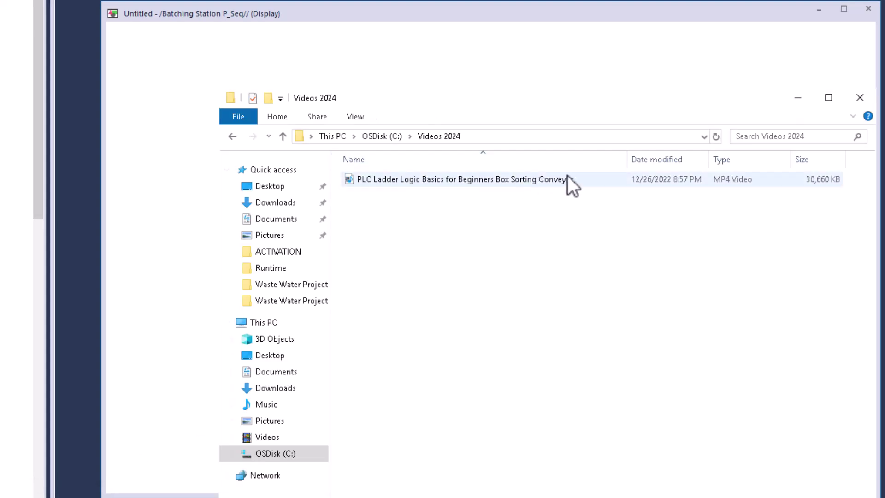
{"action": "left_click", "coordinate": [547, 137]}
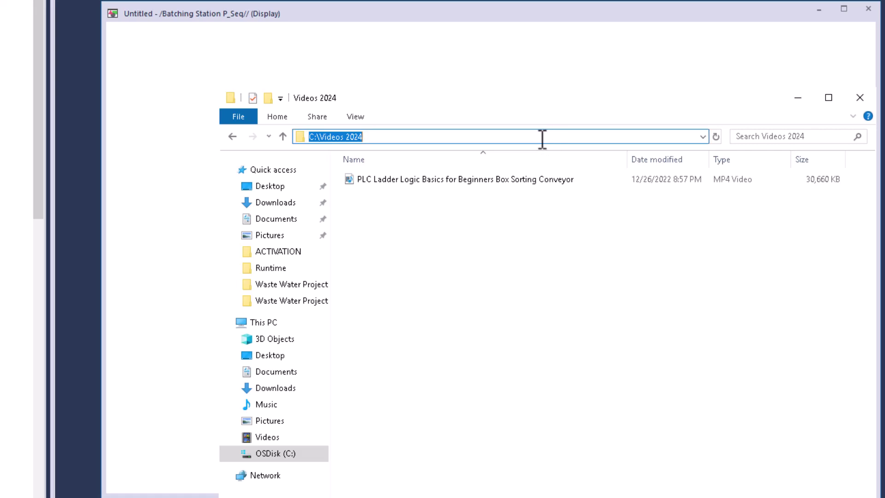
{"action": "left_click", "coordinate": [275, 454]}
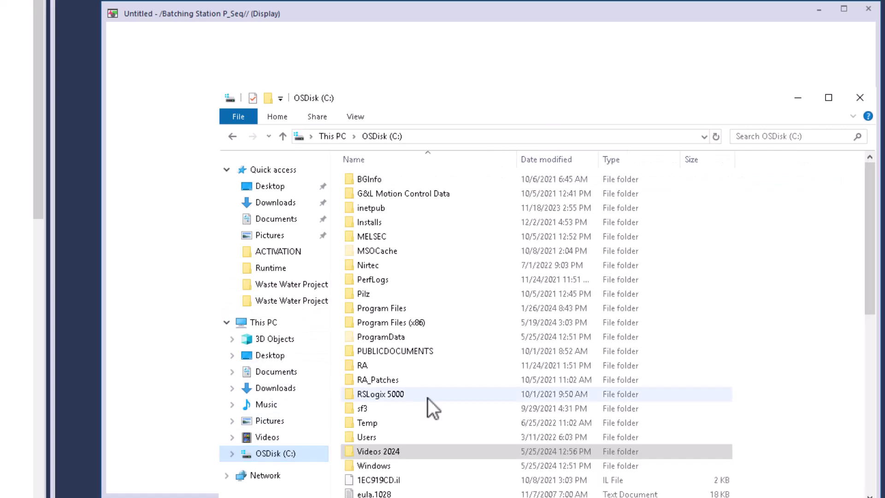
{"action": "double_click", "coordinate": [386, 454]}
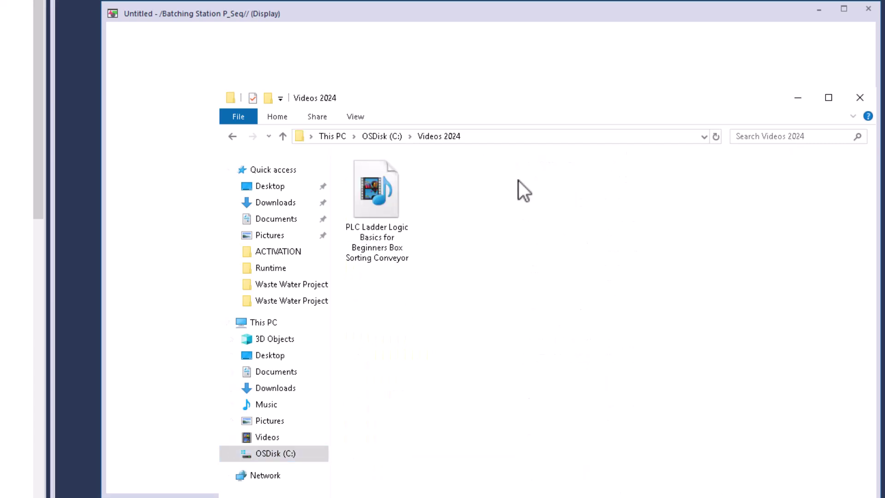
{"action": "left_click", "coordinate": [509, 136]}
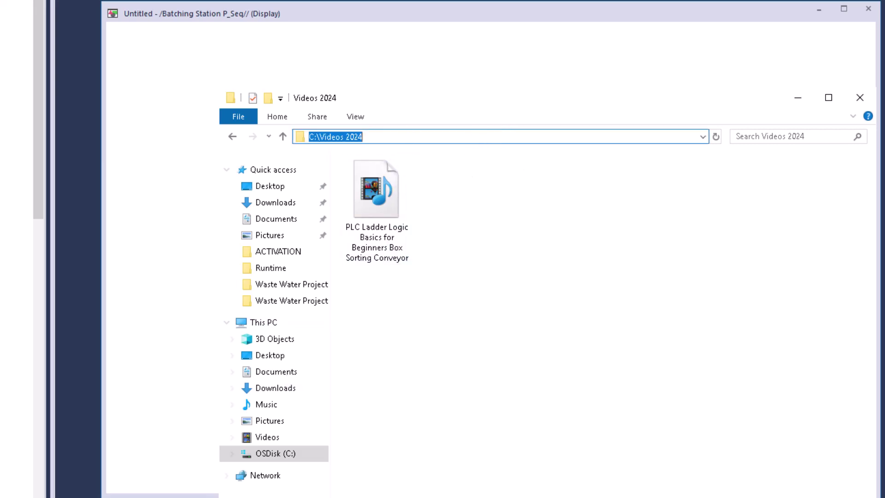
- Back on the Untitled display, pick the Web Browser object from Objects > Advanced
{"action": "left_click", "coordinate": [176, 315]}
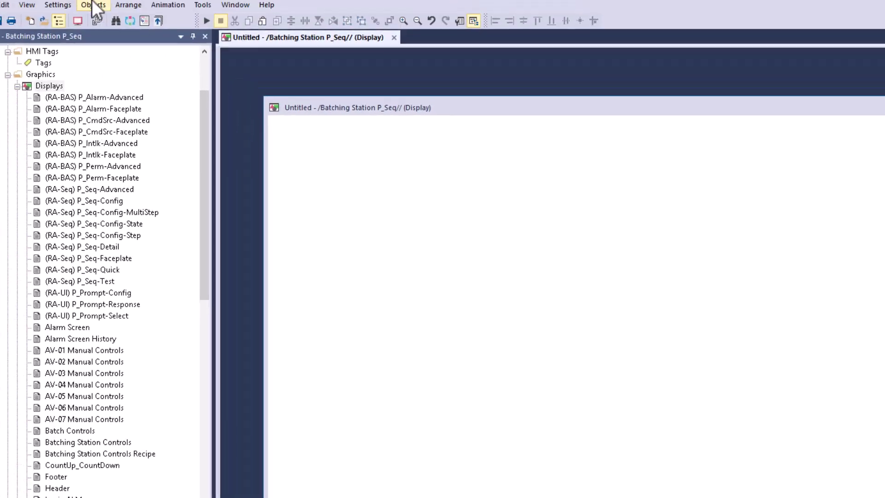
{"action": "left_click", "coordinate": [93, 6]}
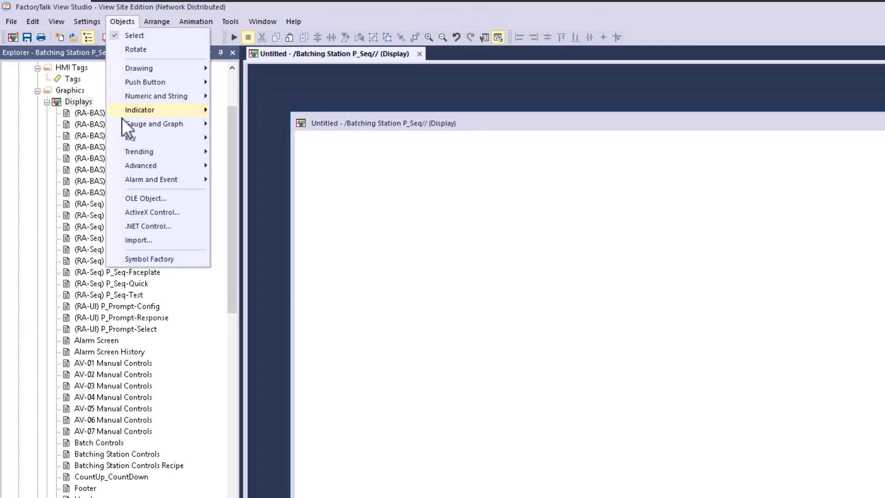
{"action": "mouse_move", "coordinate": [146, 168]}
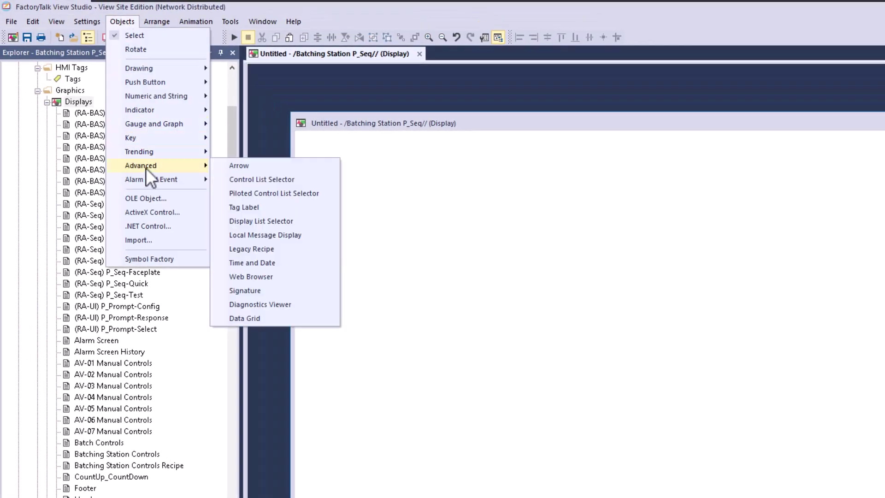
{"action": "left_click", "coordinate": [250, 276]}
- Draw the SE Web Browser Control over most of the display and view its Connections settings
{"action": "left_click_drag", "start_coordinate": [322, 152], "coordinate": [817, 485]}
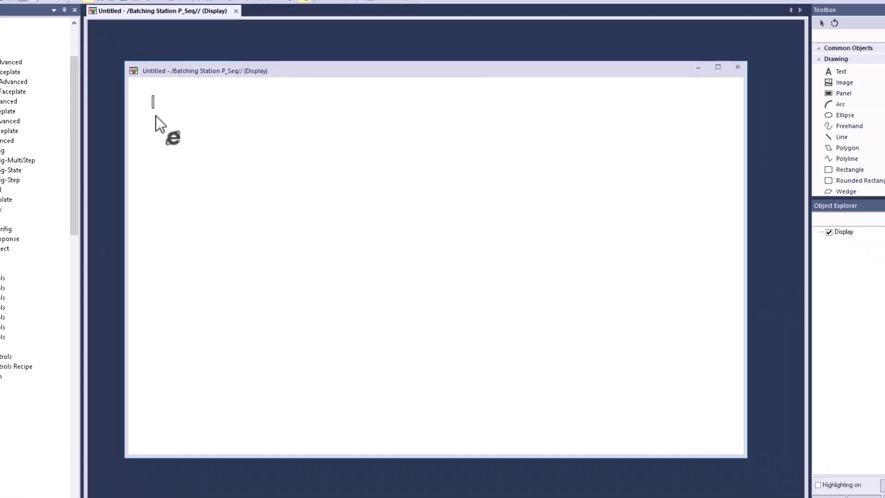
{"action": "left_click_drag", "start_coordinate": [549, 370], "coordinate": [686, 416]}
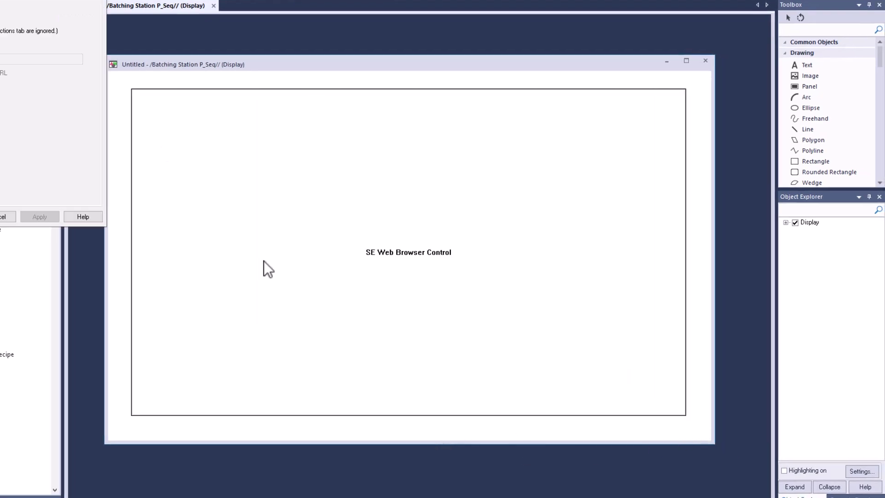
{"action": "left_click_drag", "start_coordinate": [2, 3], "coordinate": [364, 134]}
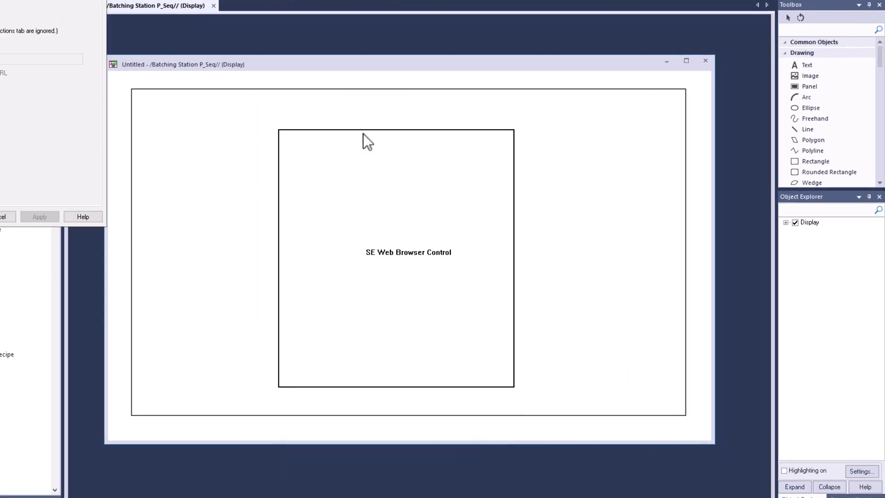
{"action": "left_click", "coordinate": [358, 155]}
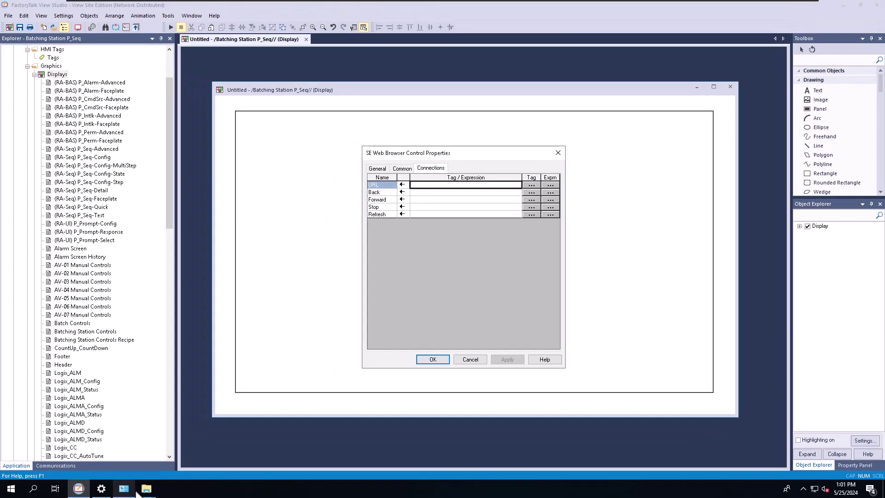
- Select and copy the C:\Videos 2024 path from File Explorer's address bar
{"action": "mouse_move", "coordinate": [115, 495]}
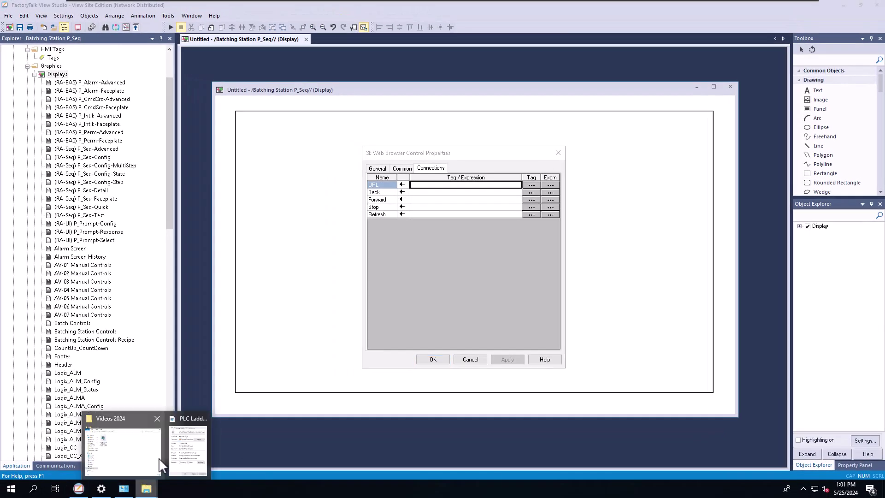
{"action": "left_click", "coordinate": [106, 462]}
{"action": "left_click", "coordinate": [481, 173]}
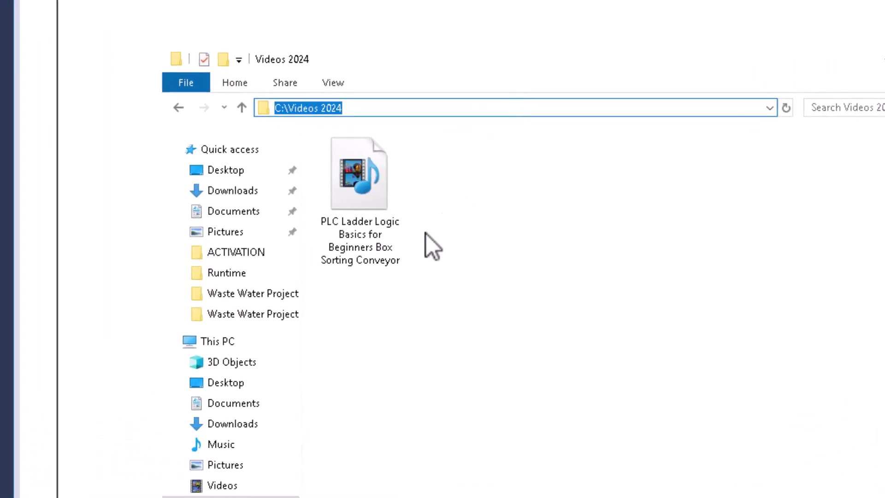
{"action": "mouse_move", "coordinate": [364, 261]}
{"action": "mouse_move", "coordinate": [369, 237]}
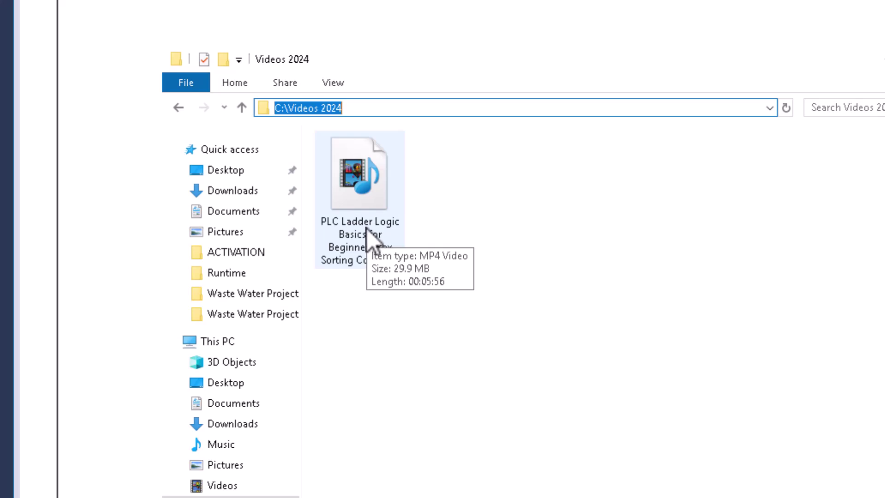
{"action": "left_click", "coordinate": [433, 106]}
{"action": "key", "text": "ctrl+a"}
{"action": "key", "text": "ctrl+c"}
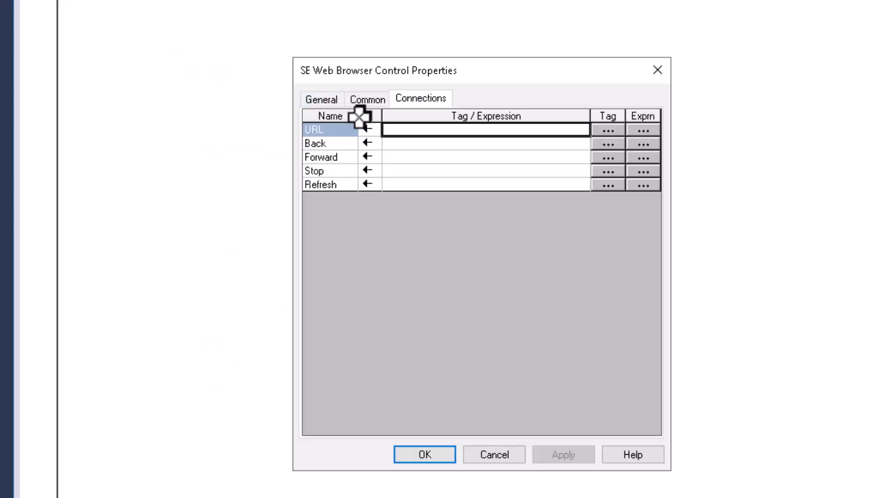
- Set the URL expression to C:\Videos 2024\ followed by the PLC ladder logic video's file name
{"action": "left_click", "coordinate": [421, 131]}
{"action": "right_click", "coordinate": [423, 130]}
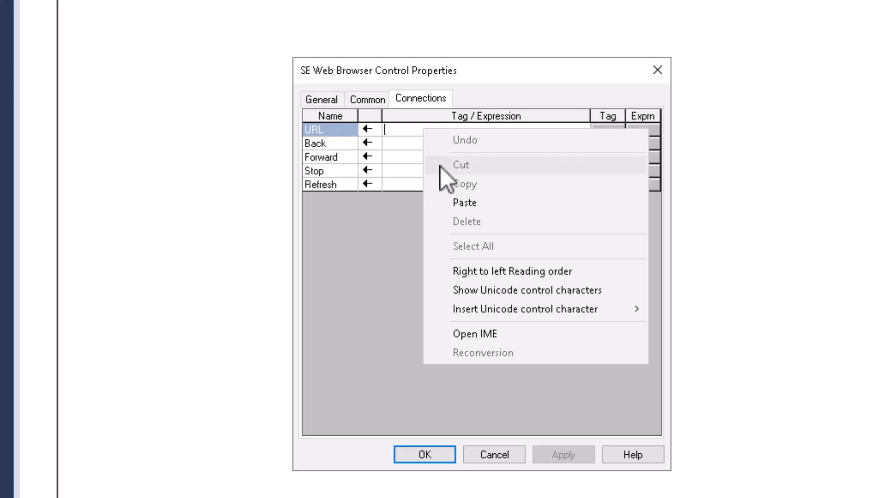
{"action": "left_click", "coordinate": [464, 203]}
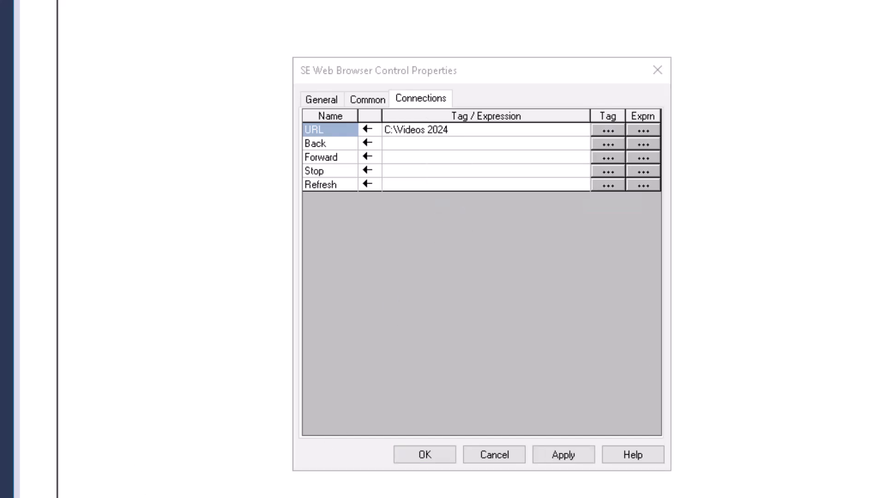
{"action": "right_click", "coordinate": [663, 241]}
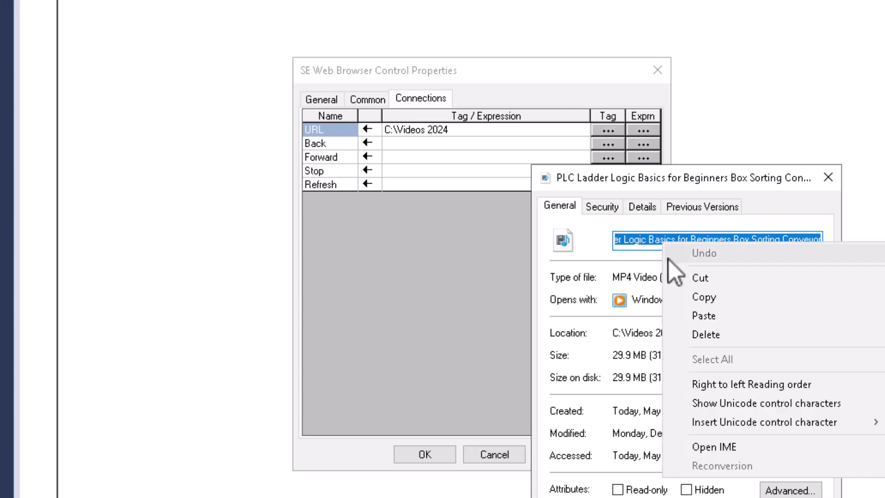
{"action": "left_click", "coordinate": [696, 297]}
{"action": "left_click", "coordinate": [469, 130]}
{"action": "left_click", "coordinate": [471, 133]}
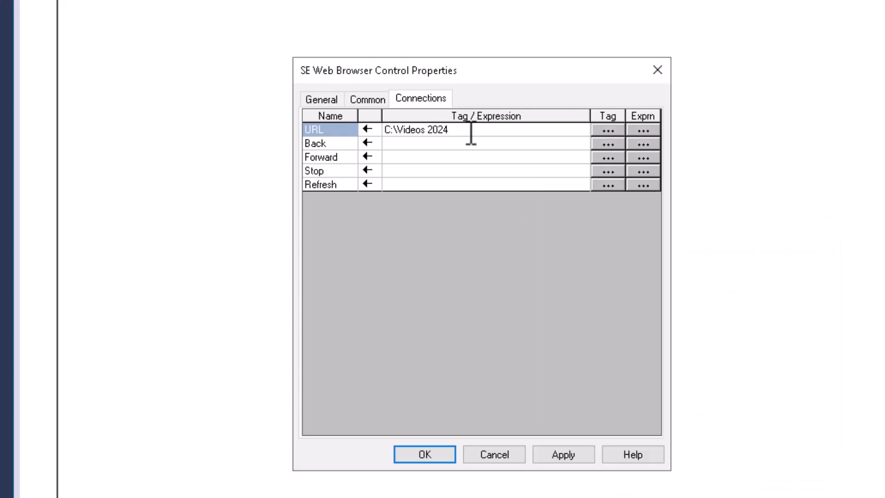
{"action": "type", "text": "\\"}
{"action": "key", "text": "ctrl+v"}
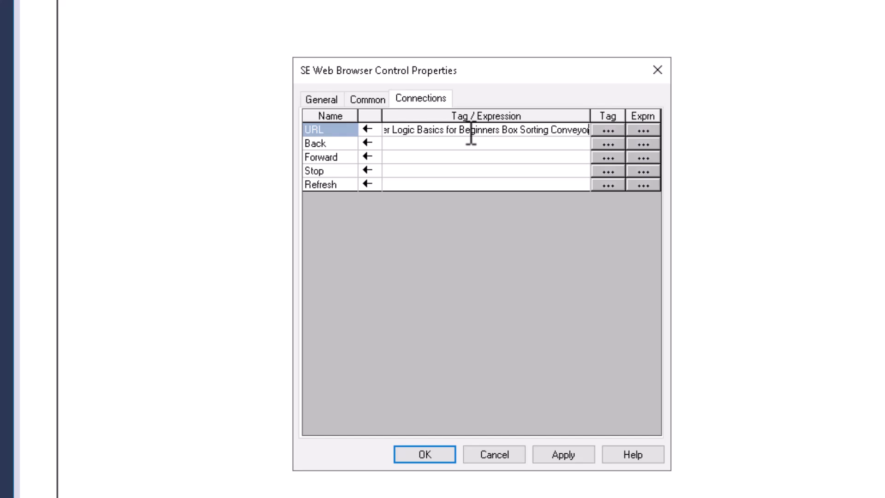
{"action": "key", "text": "alt+Tab"}
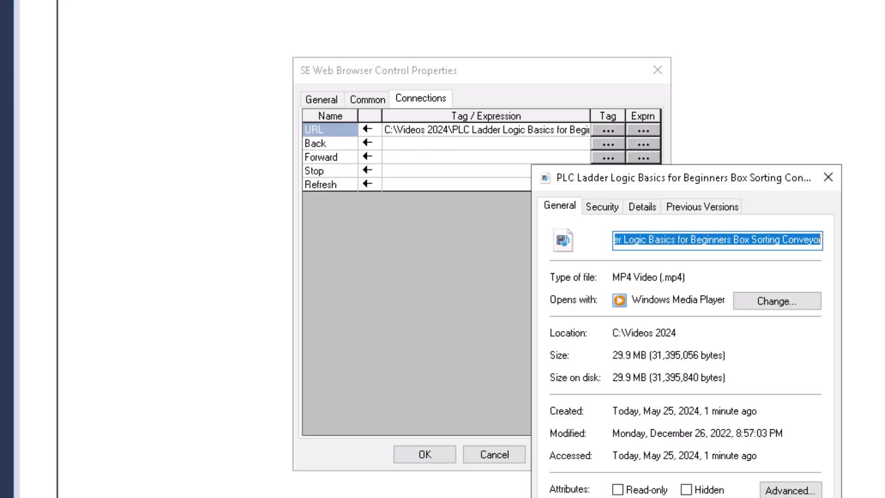
- Append .mp4 to the URL, wrap it in double quotes, and apply the change
{"action": "left_click_drag", "start_coordinate": [686, 279], "coordinate": [659, 277]}
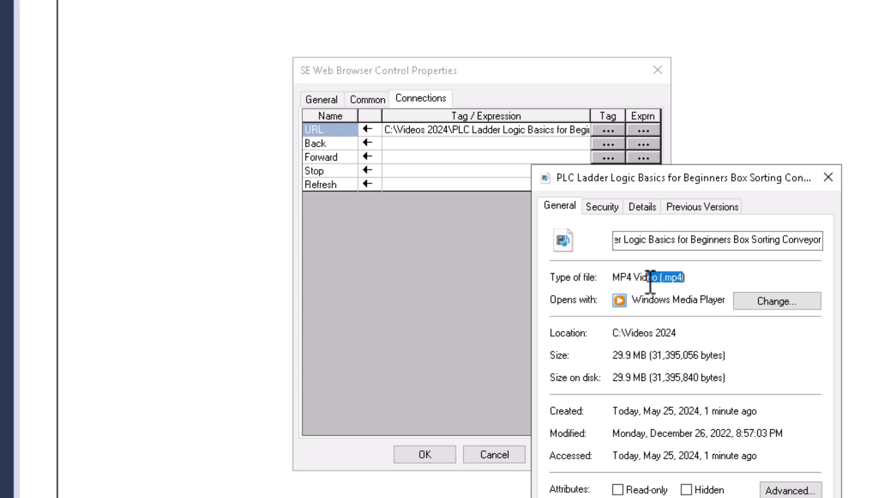
{"action": "left_click", "coordinate": [564, 127]}
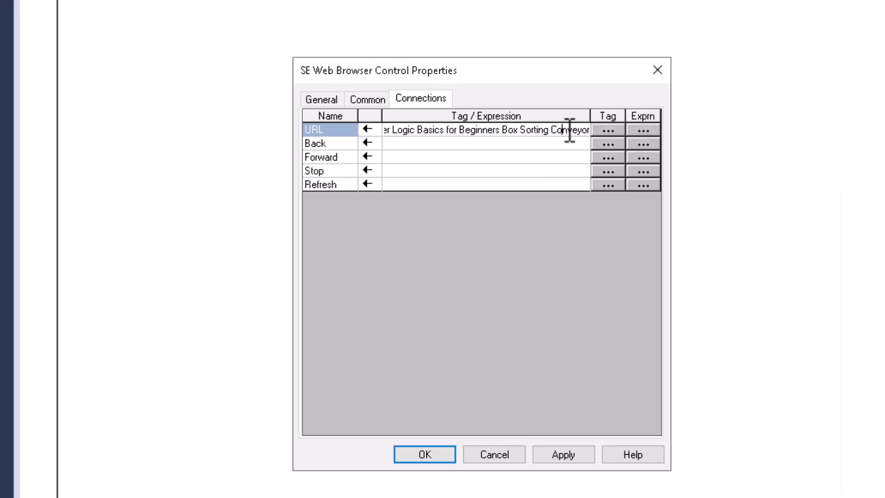
{"action": "key", "text": "Right"}
{"action": "key", "text": "Right"}
{"action": "key", "text": "Right"}
{"action": "key", "text": "Right"}
{"action": "type", "text": ".mp4"}
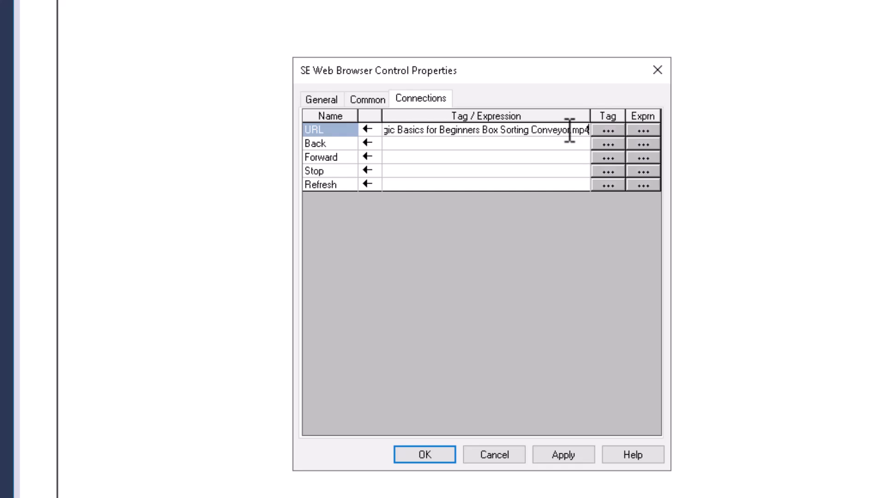
{"action": "type", "text": "'"}
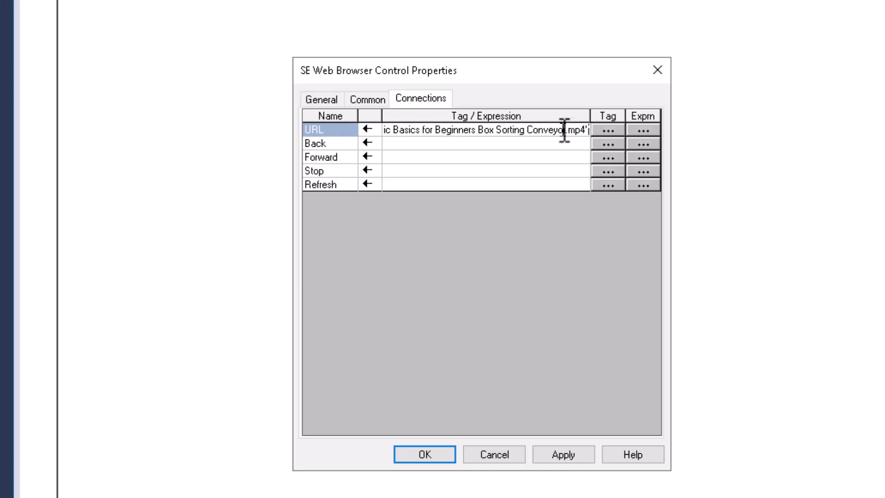
{"action": "key", "text": "Left"}
{"action": "key", "text": "Left"}
{"action": "key", "text": "Left"}
{"action": "key", "text": "Left"}
{"action": "key", "text": "Left"}
{"action": "key", "text": "Left"}
{"action": "key", "text": "Left"}
{"action": "key", "text": "Left"}
{"action": "key", "text": "Left"}
{"action": "key", "text": "Left"}
{"action": "key", "text": "Left"}
{"action": "key", "text": "Left"}
{"action": "key", "text": "Left"}
{"action": "key", "text": "Left"}
{"action": "key", "text": "Left"}
{"action": "key", "text": "Left"}
{"action": "key", "text": "Left"}
{"action": "key", "text": "Left"}
{"action": "key", "text": "Left"}
{"action": "key", "text": "Left"}
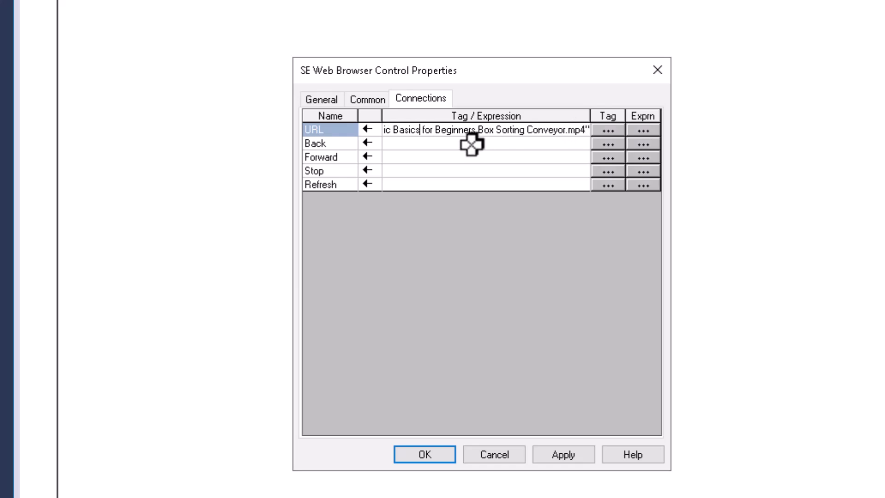
{"action": "key", "text": "Left"}
{"action": "key", "text": "Left"}
{"action": "key", "text": "Left"}
{"action": "key", "text": "Left"}
{"action": "key", "text": "Left"}
{"action": "key", "text": "Left"}
{"action": "key", "text": "Left"}
{"action": "key", "text": "Left"}
{"action": "key", "text": "Left"}
{"action": "key", "text": "Left"}
{"action": "key", "text": "Left"}
{"action": "key", "text": "Left"}
{"action": "key", "text": "Left"}
{"action": "key", "text": "Left"}
{"action": "key", "text": "Left"}
{"action": "key", "text": "Left"}
{"action": "key", "text": "Left"}
{"action": "key", "text": "Left"}
{"action": "key", "text": "Left"}
{"action": "key", "text": "Left"}
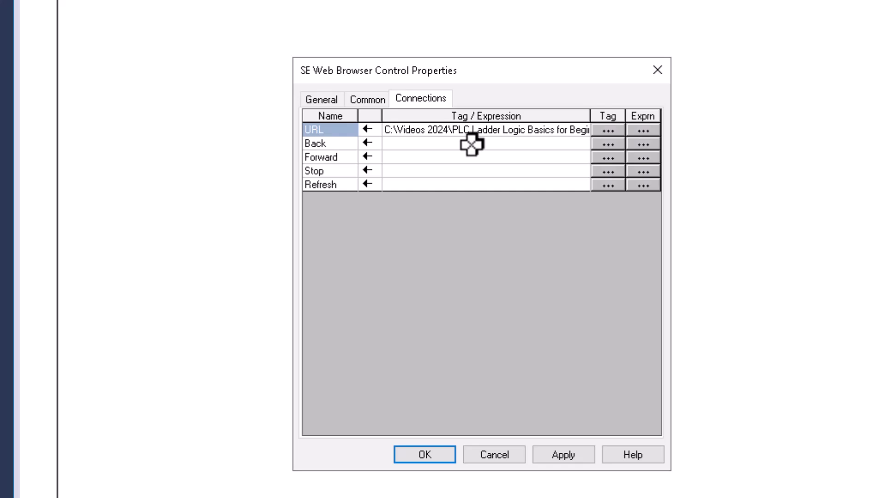
{"action": "type", "text": "'"}
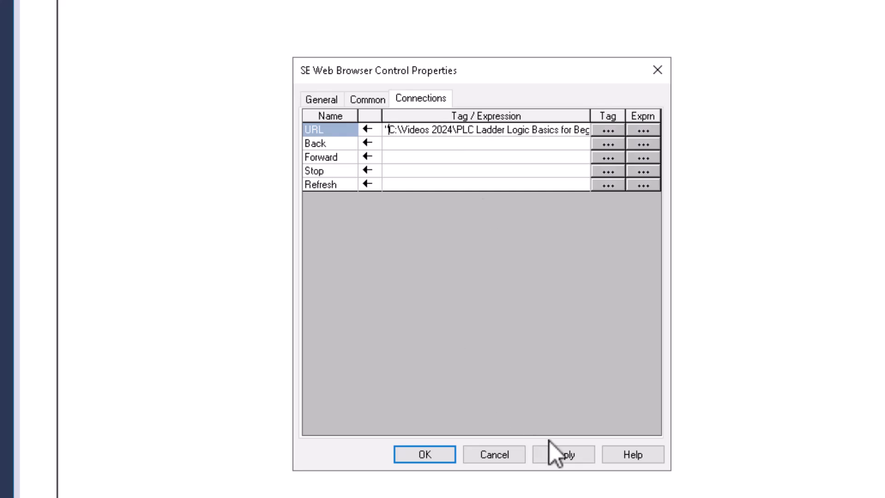
{"action": "left_click", "coordinate": [558, 458]}
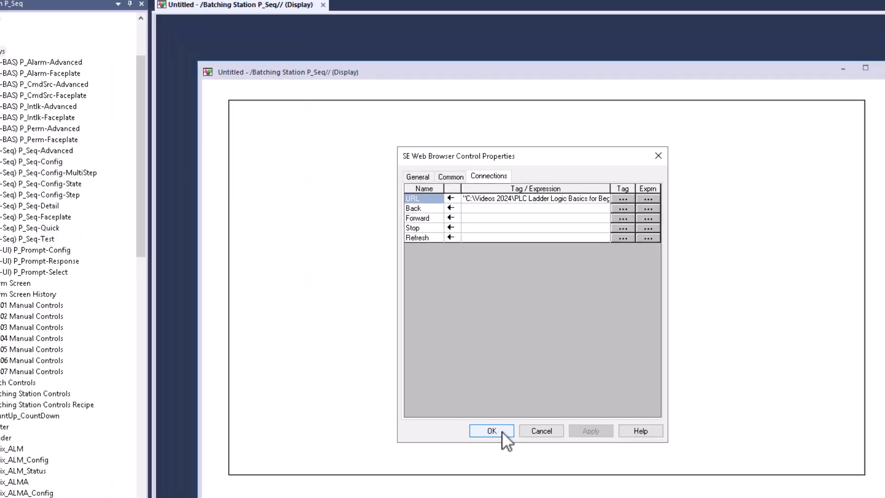
- Close the properties and watch the PLC ladder logic video play in the display
{"action": "left_click", "coordinate": [447, 453]}
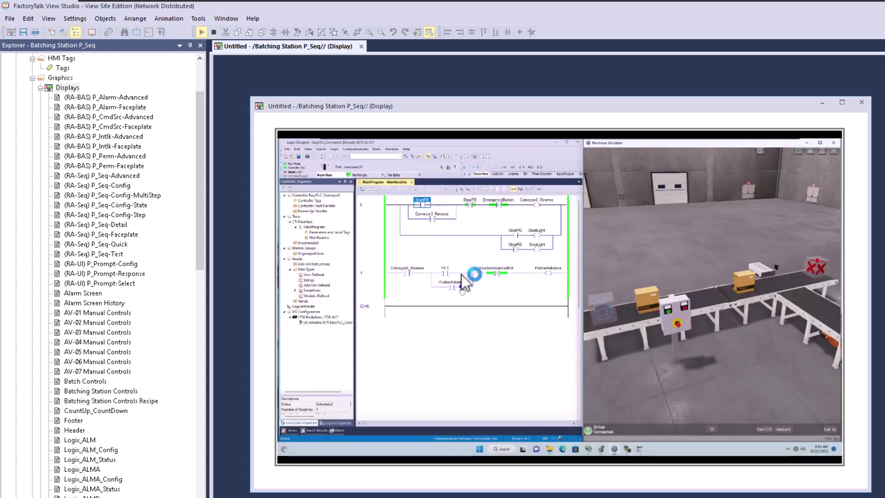
{"action": "mouse_move", "coordinate": [458, 382]}
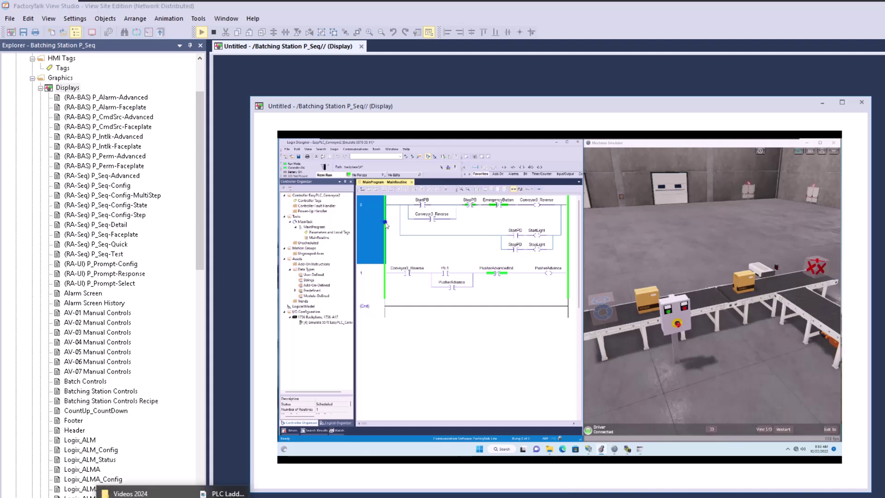
{"action": "left_click", "coordinate": [221, 490]}
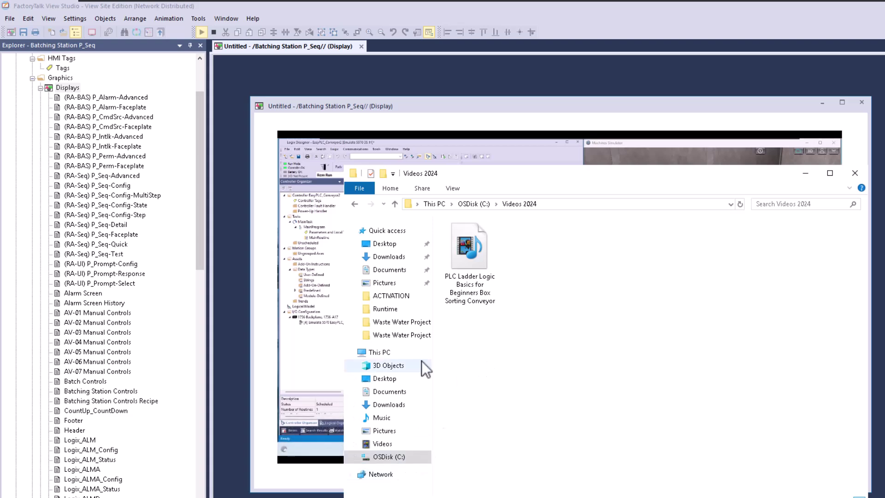
{"action": "left_click", "coordinate": [493, 108]}
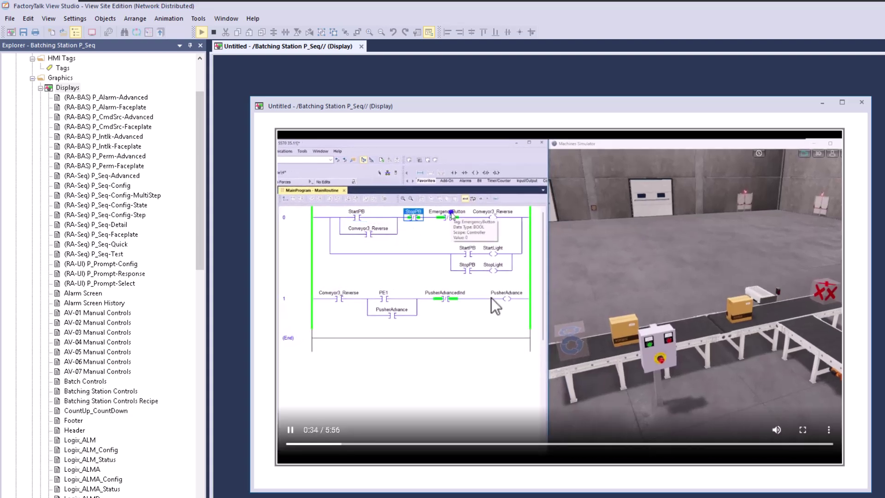
- Leave test mode and select the SE Web Browser Control on the display
{"action": "left_click", "coordinate": [106, 20]}
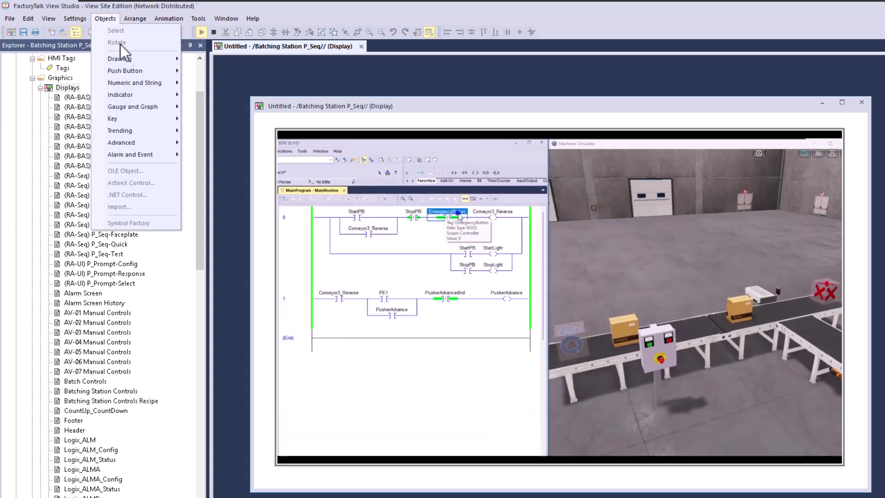
{"action": "mouse_move", "coordinate": [142, 143]}
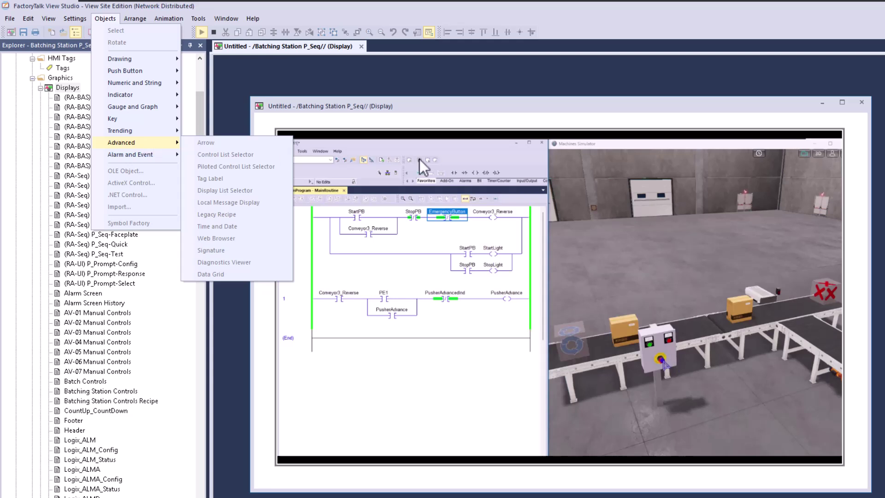
{"action": "left_click", "coordinate": [214, 32]}
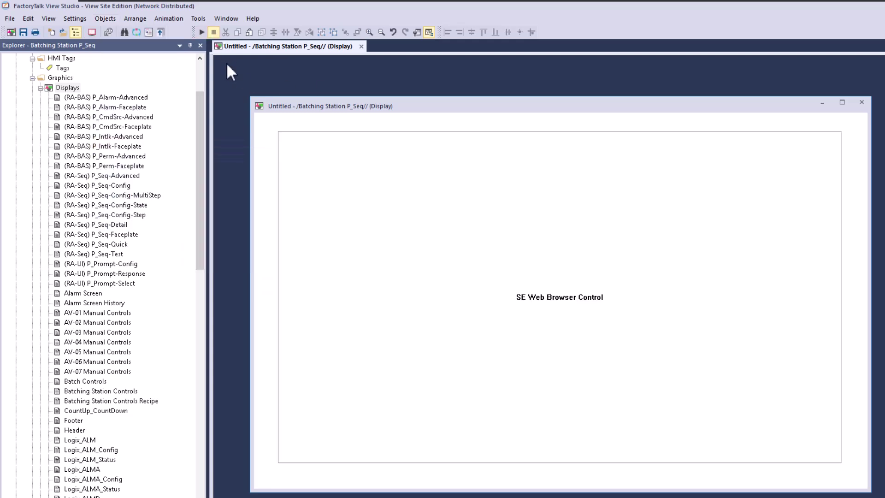
{"action": "left_click", "coordinate": [408, 212]}
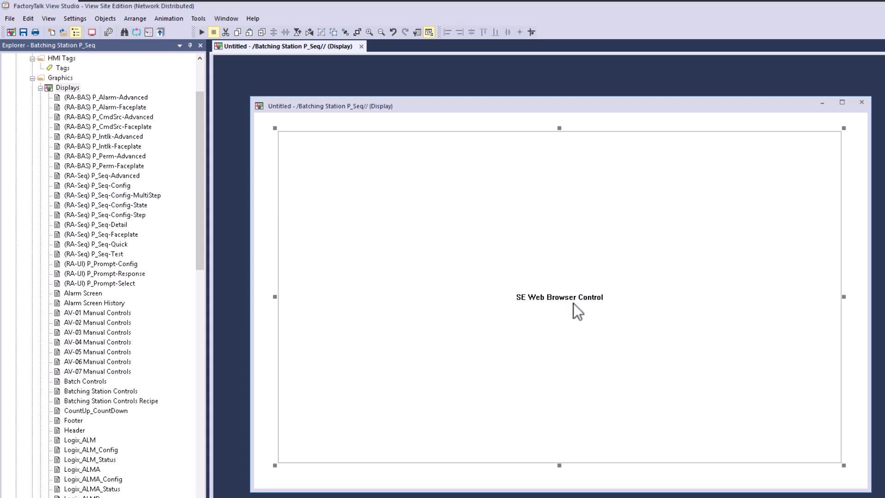
- Browse the Arrange and Objects > Advanced menus and close them without adding anything
{"action": "left_click", "coordinate": [133, 18]}
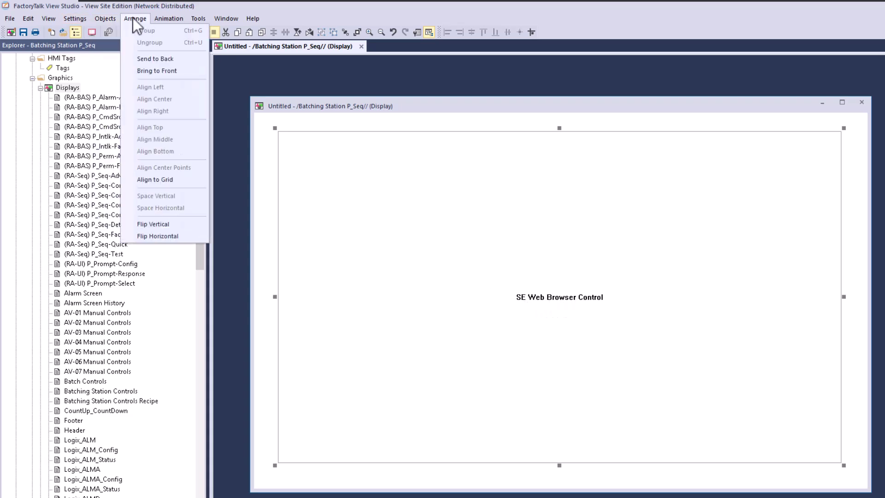
{"action": "left_click", "coordinate": [107, 19]}
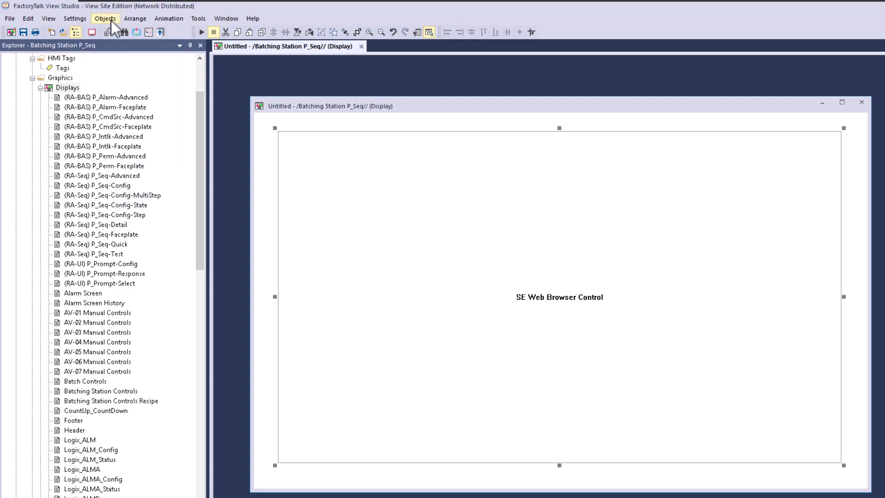
{"action": "left_click", "coordinate": [111, 20]}
{"action": "mouse_move", "coordinate": [154, 143]}
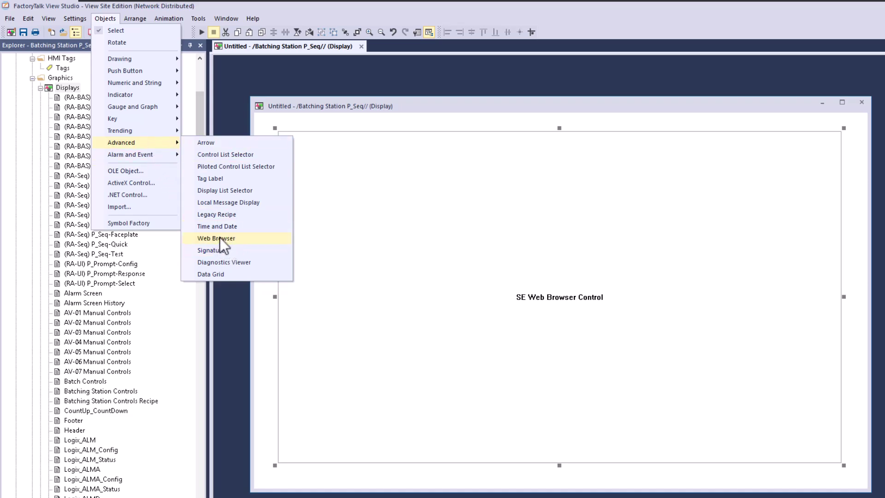
{"action": "left_click", "coordinate": [524, 306]}
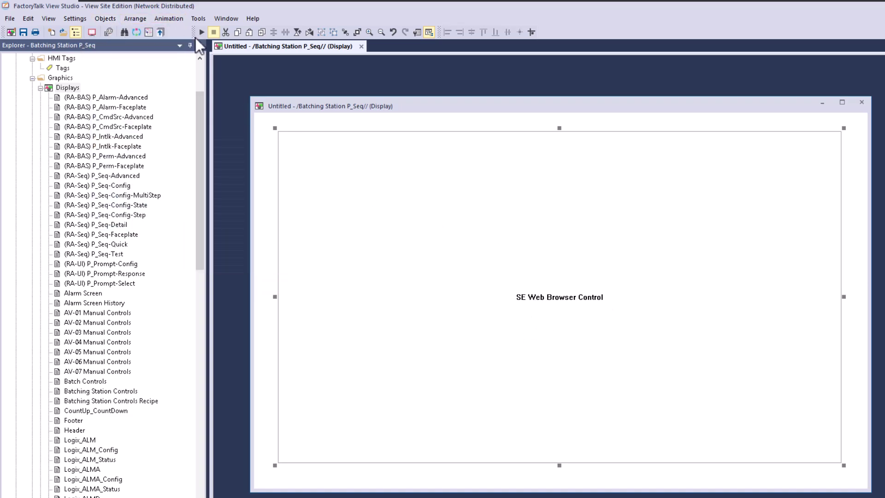
- Run the Untitled display in test mode with Ctrl+T to play the mp4
{"action": "key", "text": "ctrl+t"}
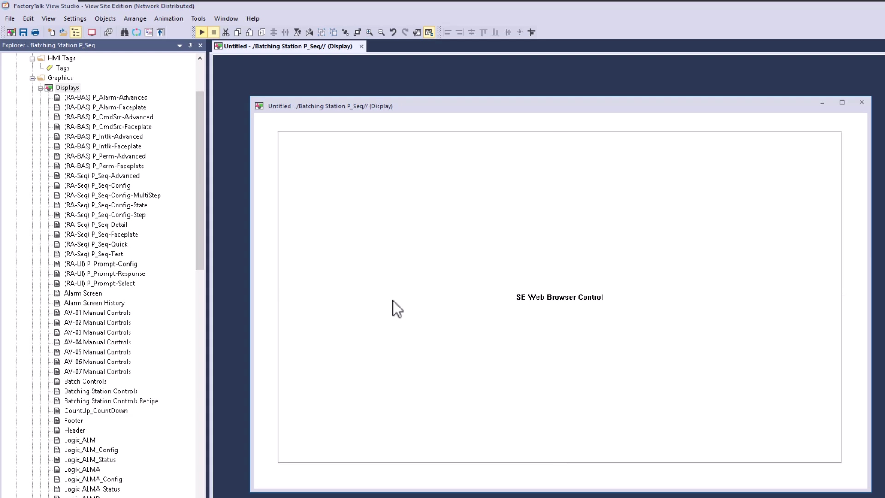